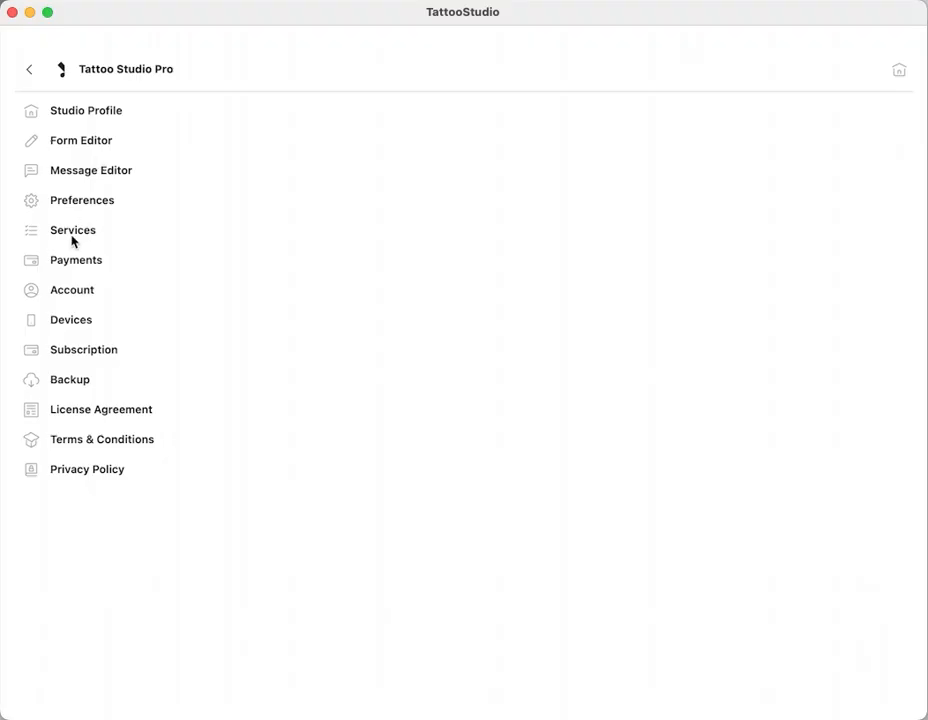
Step: Open the Services settings and examine the service, product and category lists
{"action": "left_click", "coordinate": [74, 232]}
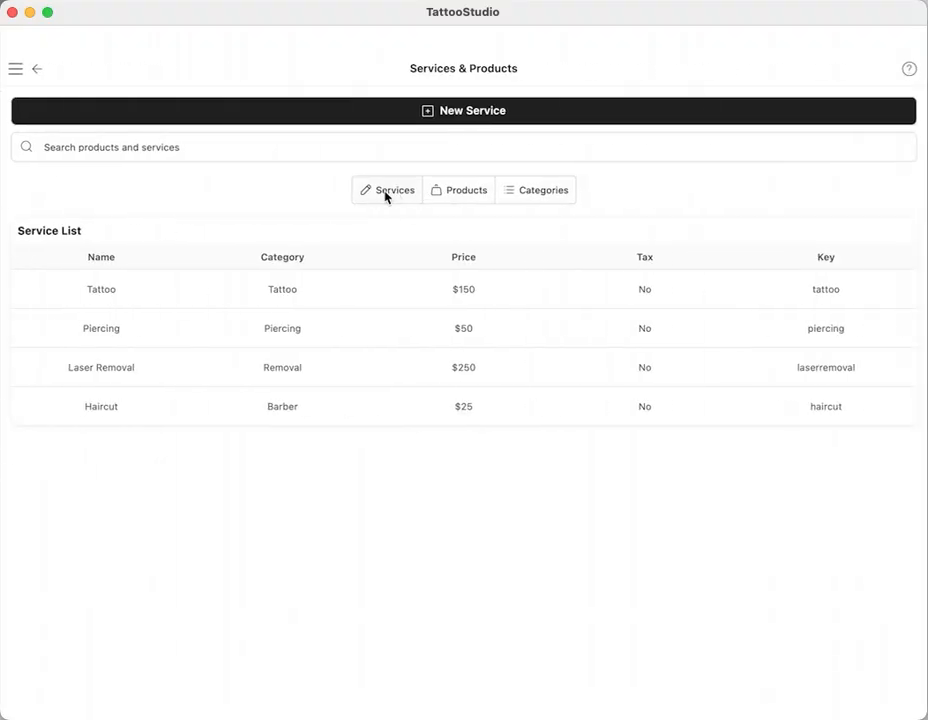
{"action": "left_click", "coordinate": [450, 193]}
{"action": "left_click", "coordinate": [387, 194]}
{"action": "left_click", "coordinate": [389, 193]}
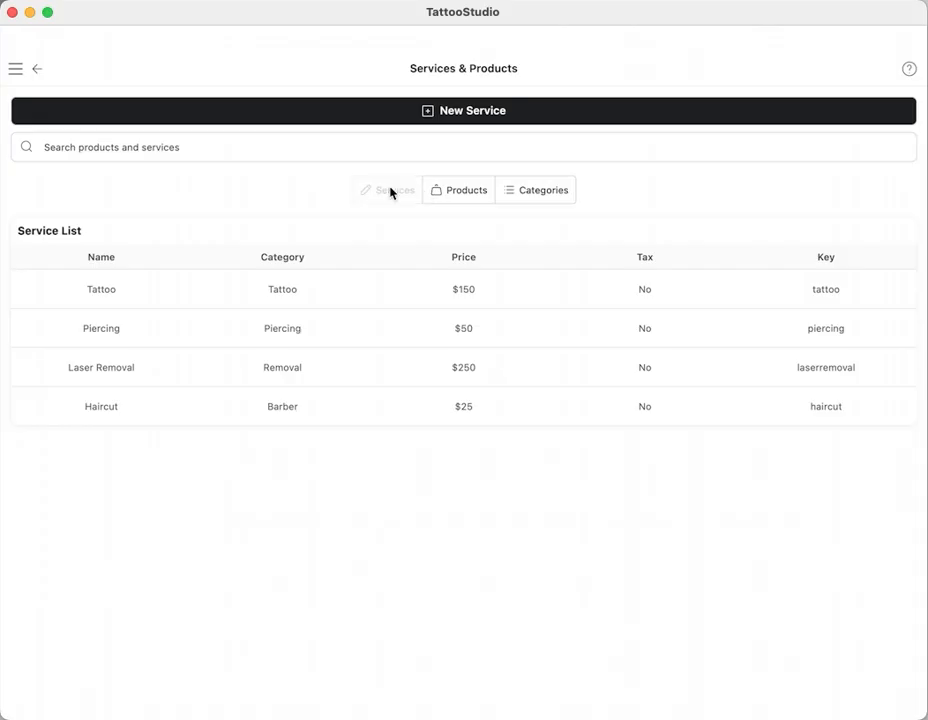
{"action": "left_click", "coordinate": [465, 194]}
{"action": "left_click", "coordinate": [538, 196]}
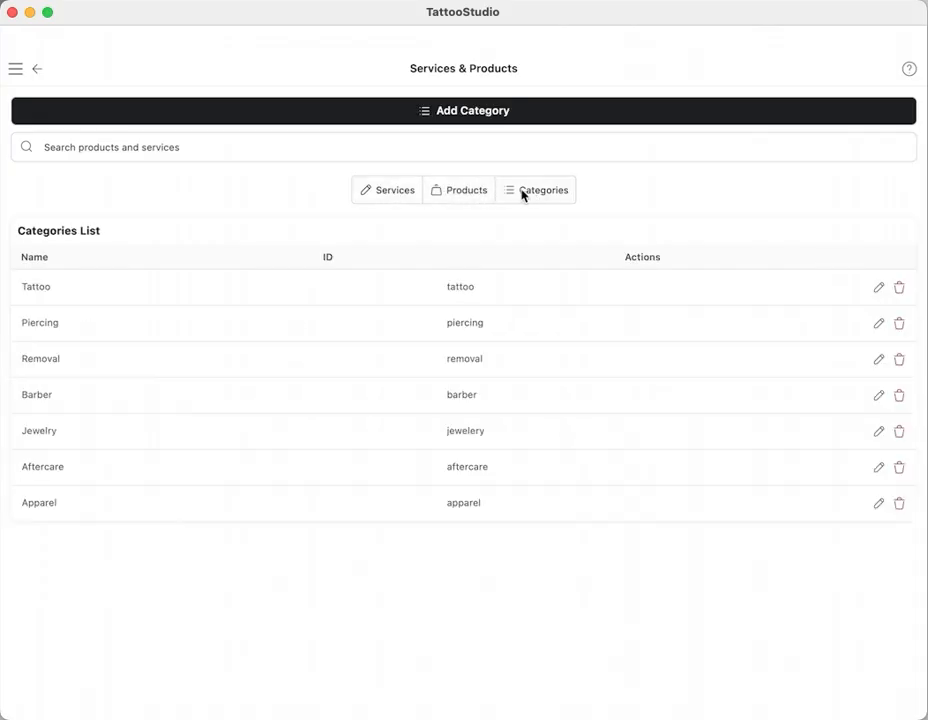
{"action": "left_click", "coordinate": [396, 194]}
{"action": "left_click", "coordinate": [542, 193]}
{"action": "left_click", "coordinate": [469, 196]}
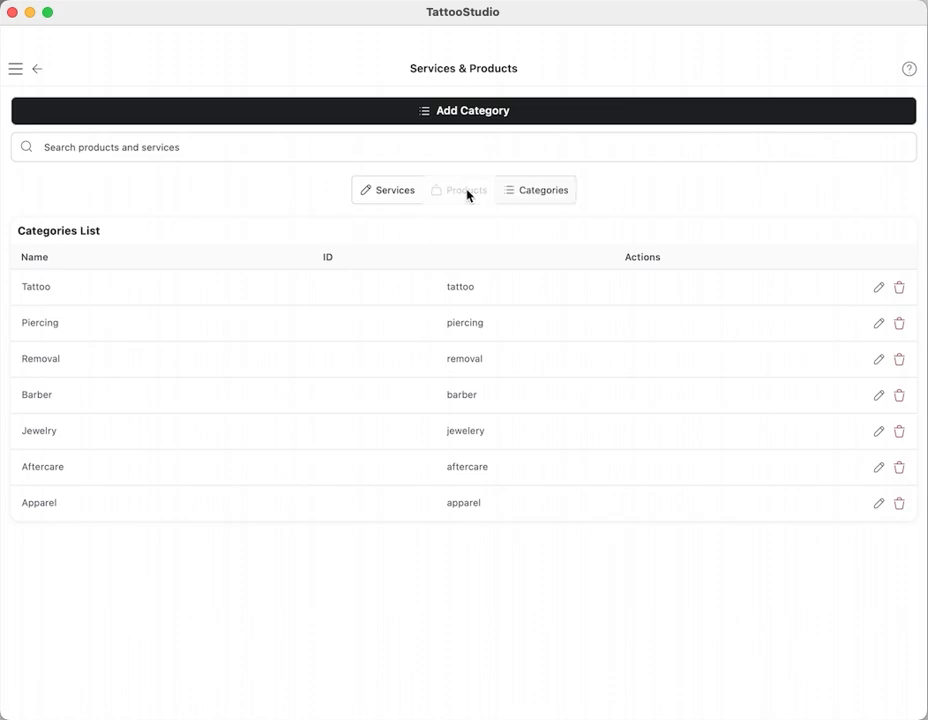
{"action": "left_click", "coordinate": [534, 196]}
{"action": "left_click", "coordinate": [548, 193]}
{"action": "left_click", "coordinate": [463, 193]}
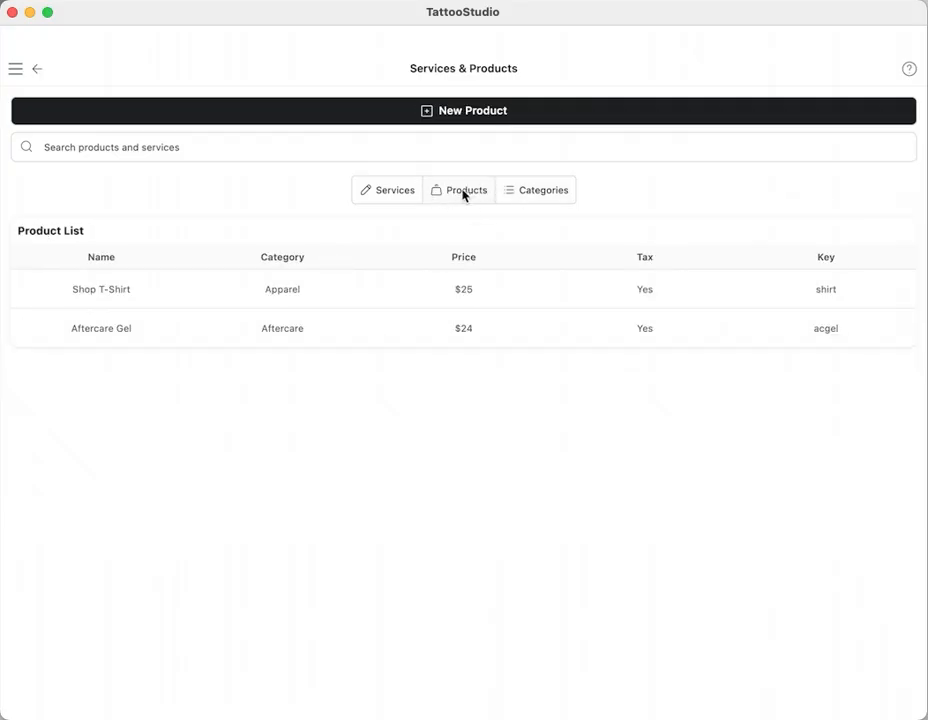
Step: Look at the Shop T-Shirt and Aftercare Gel entries in the product list
{"action": "left_click", "coordinate": [126, 291]}
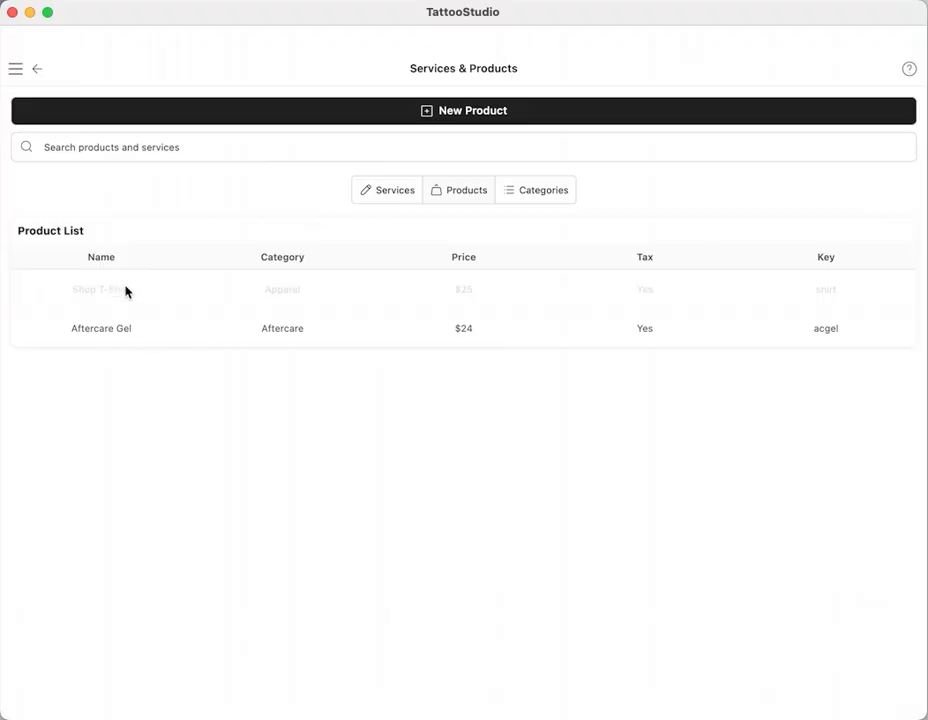
{"action": "left_click", "coordinate": [160, 286]}
{"action": "left_click", "coordinate": [109, 328]}
{"action": "left_click", "coordinate": [113, 327]}
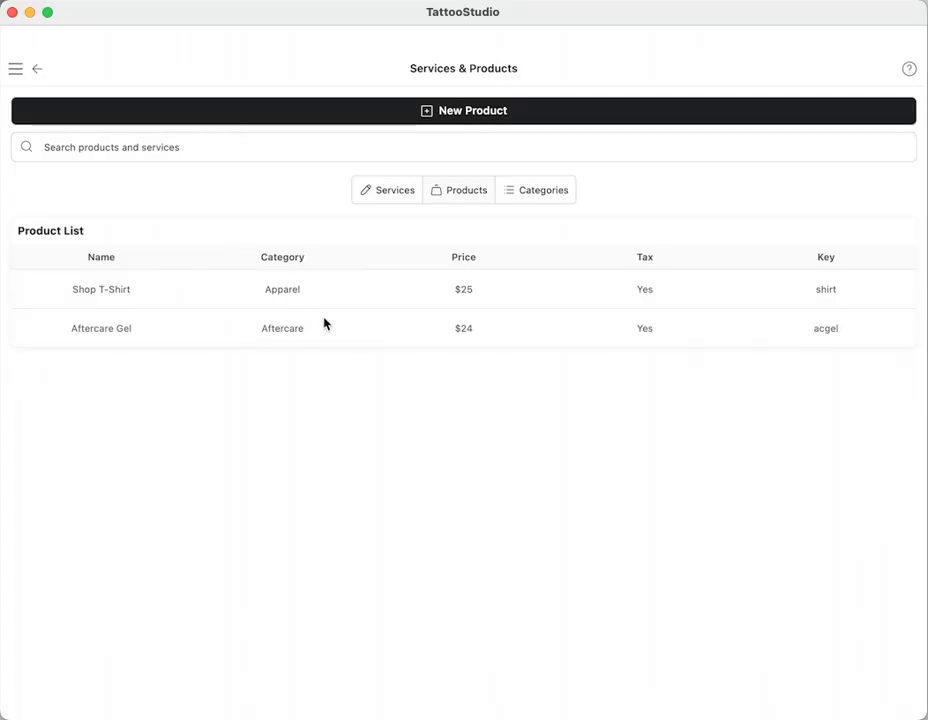
{"action": "left_click", "coordinate": [460, 186]}
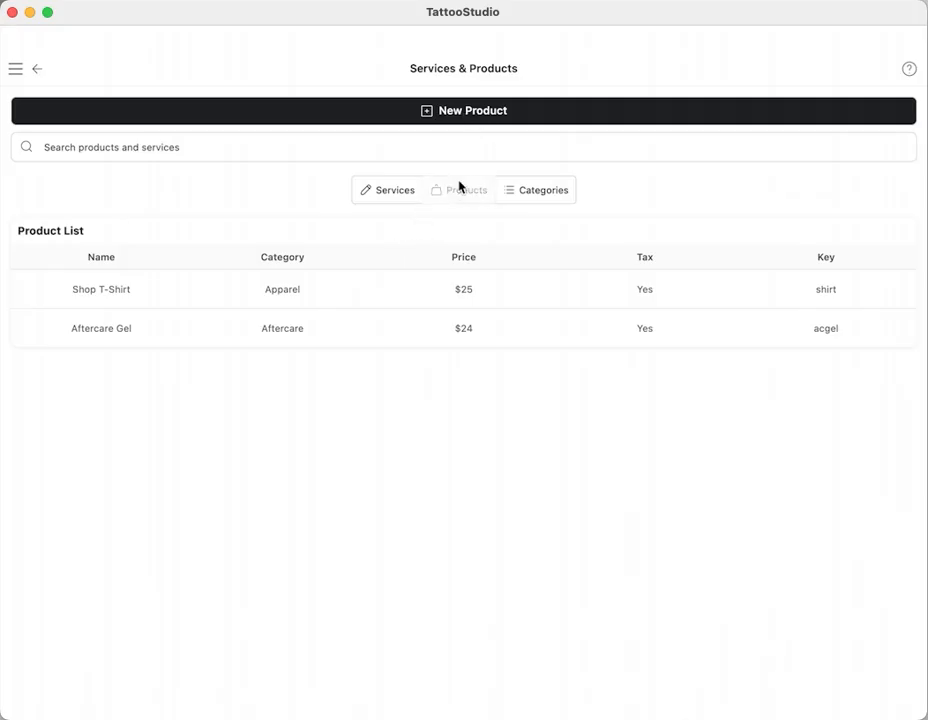
Step: Examine the entry forms for a new product and a new service, closing each without saving
{"action": "left_click", "coordinate": [476, 112]}
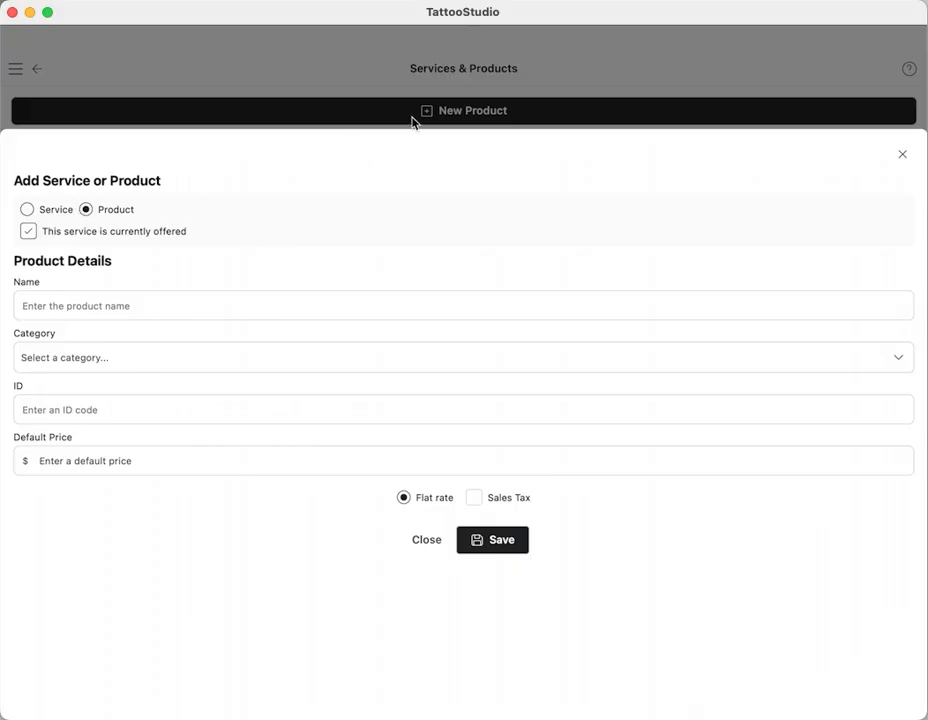
{"action": "left_click", "coordinate": [86, 211]}
{"action": "left_click", "coordinate": [28, 212]}
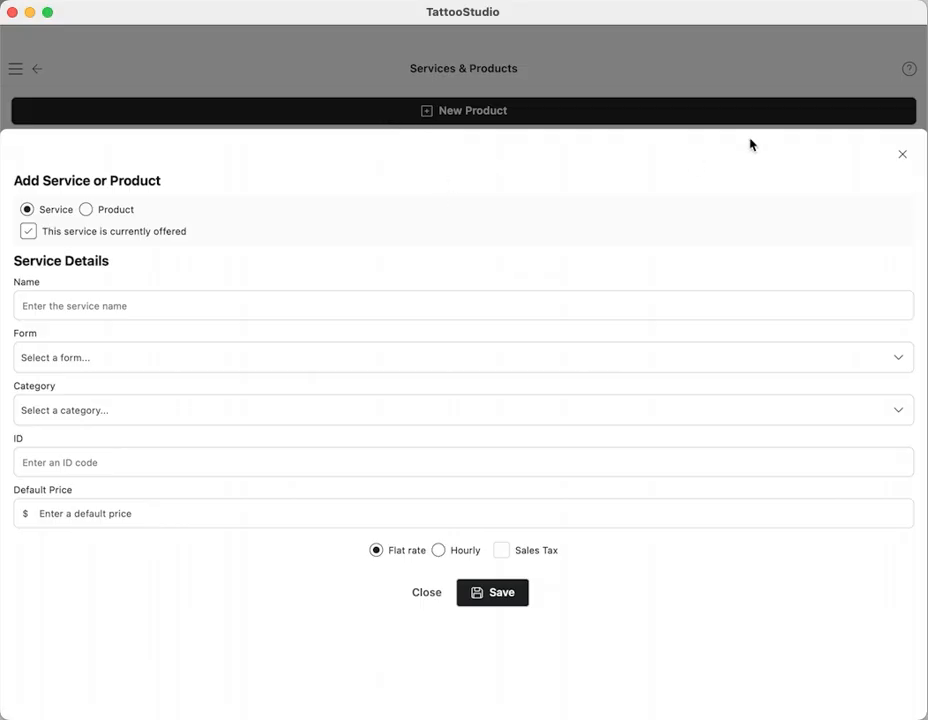
{"action": "left_click", "coordinate": [902, 154]}
{"action": "left_click", "coordinate": [395, 195]}
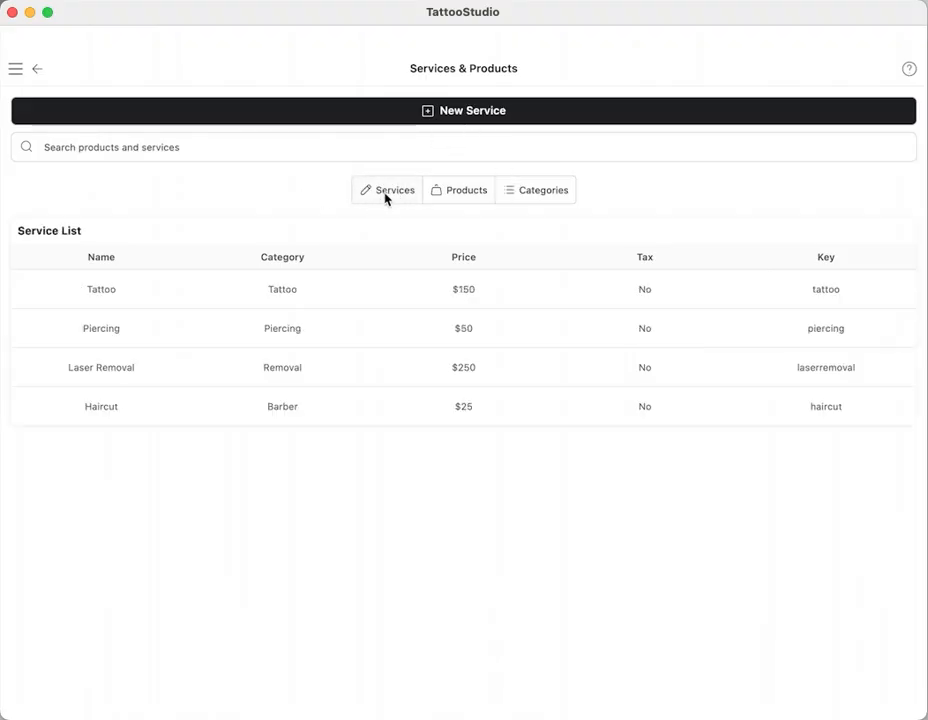
{"action": "left_click", "coordinate": [400, 193]}
{"action": "left_click", "coordinate": [470, 112]}
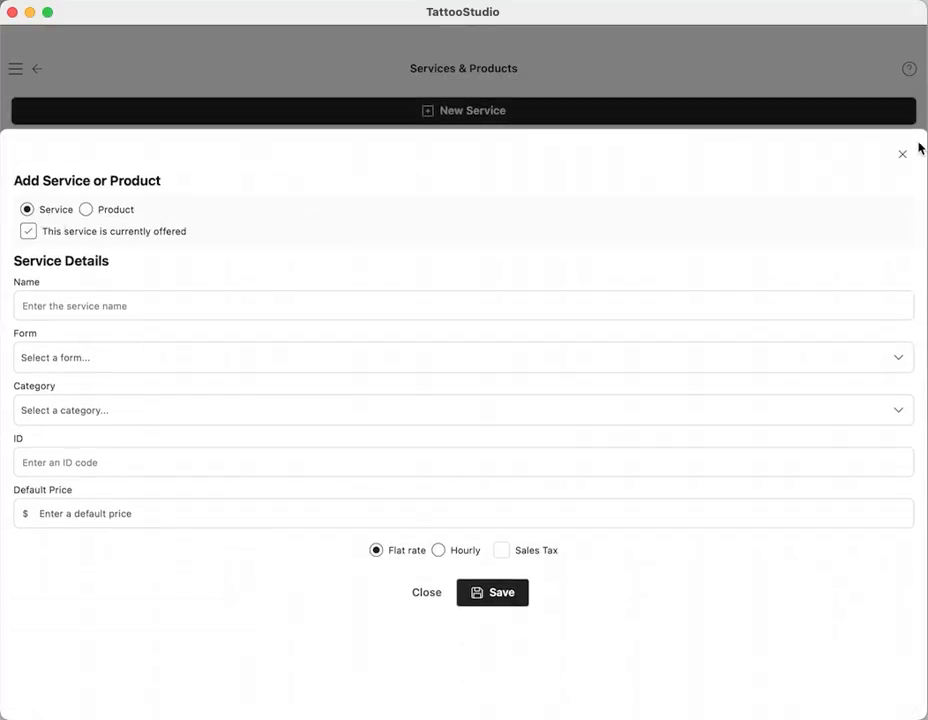
{"action": "left_click", "coordinate": [899, 155]}
Step: Start a new entry from the product list and compare the Service and Product types, leaving Product selected
{"action": "left_click", "coordinate": [470, 192]}
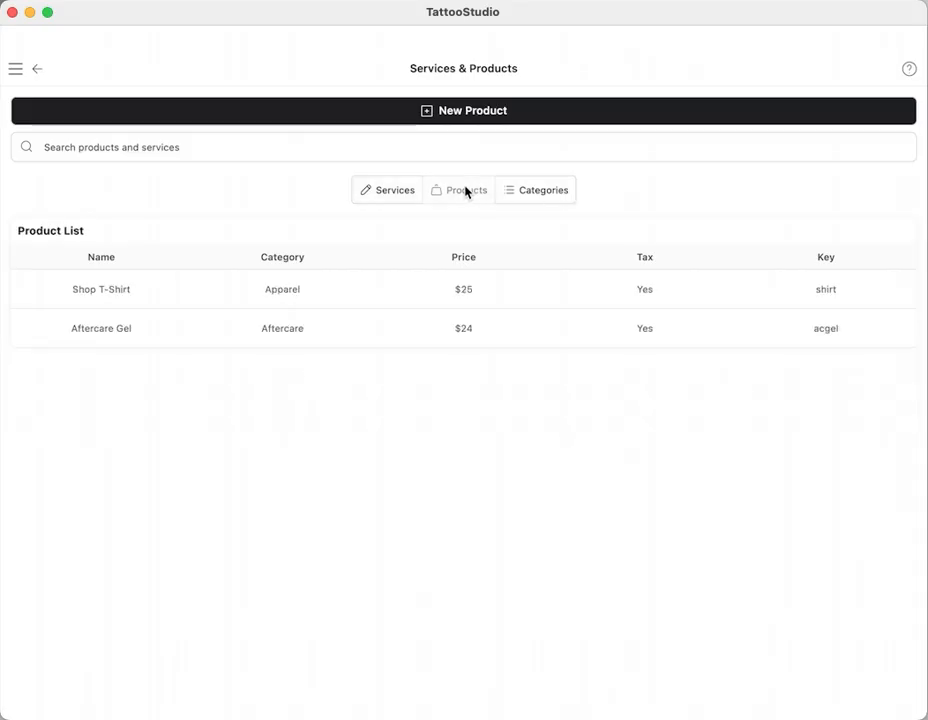
{"action": "left_click", "coordinate": [481, 114]}
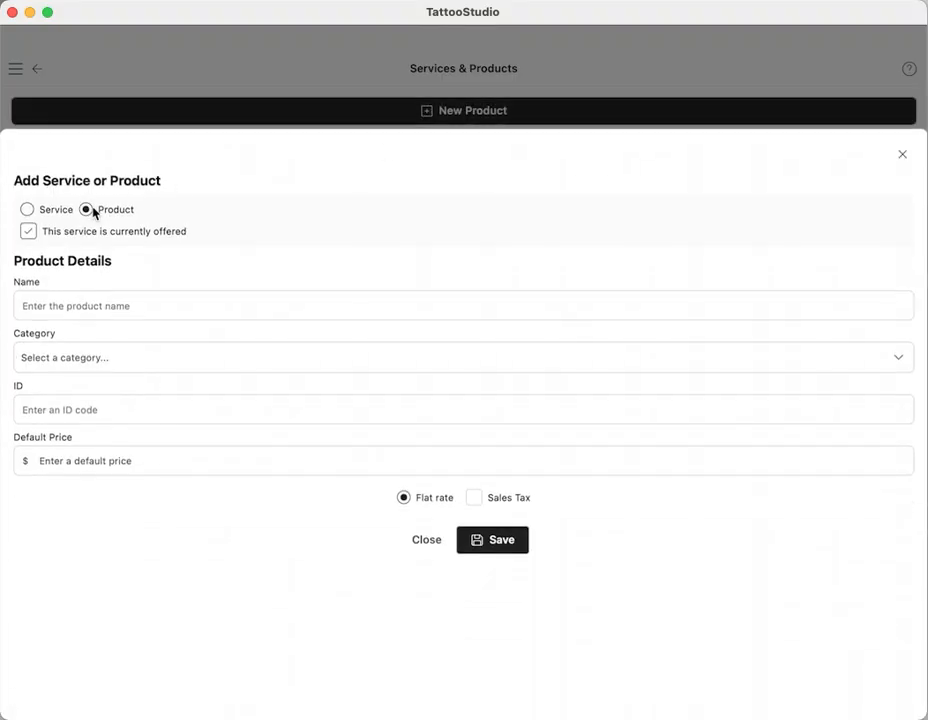
{"action": "left_click", "coordinate": [28, 209]}
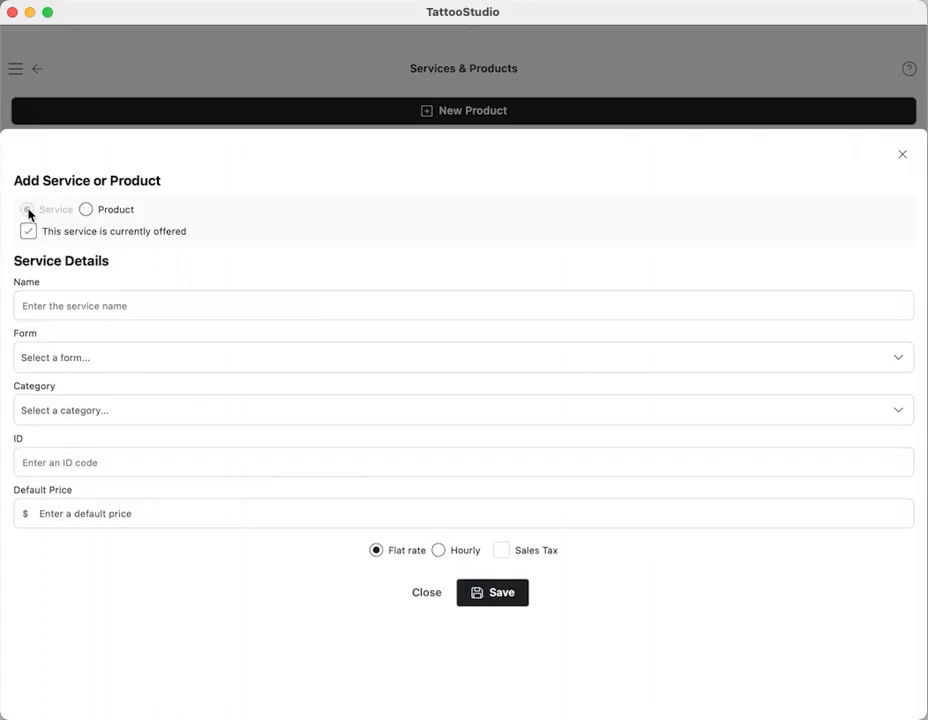
{"action": "left_click", "coordinate": [87, 210]}
{"action": "left_click", "coordinate": [22, 210]}
{"action": "left_click", "coordinate": [87, 211]}
{"action": "left_click", "coordinate": [36, 212]}
{"action": "left_click", "coordinate": [87, 210]}
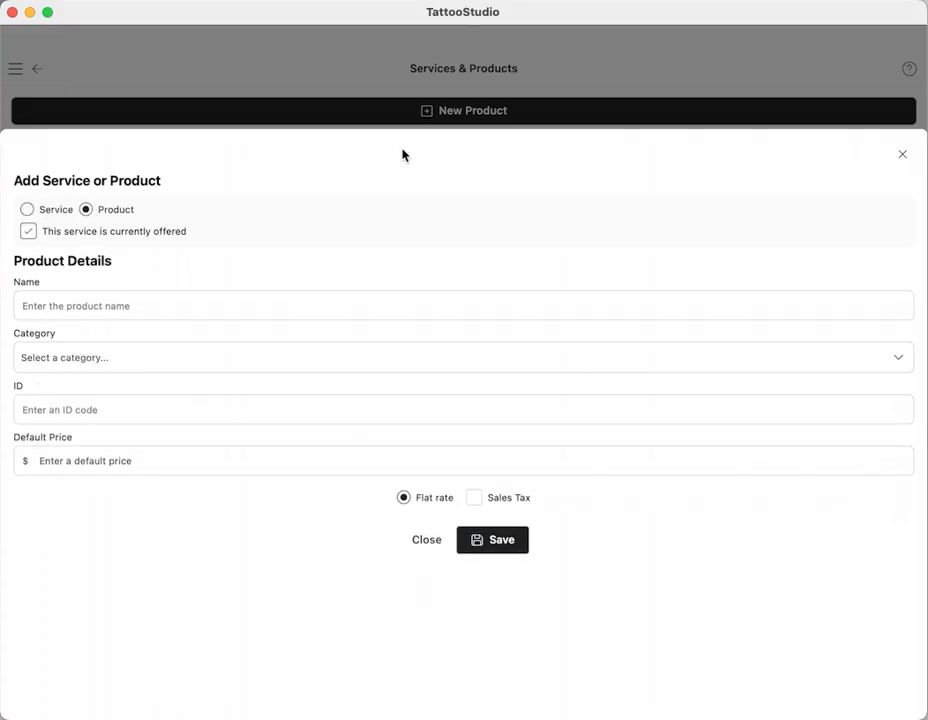
Step: Toggle the new product's currently offered option off and on, leaving it enabled
{"action": "left_click", "coordinate": [28, 232]}
{"action": "left_click", "coordinate": [29, 232]}
{"action": "left_click", "coordinate": [28, 233]}
{"action": "left_click", "coordinate": [27, 234]}
{"action": "left_click", "coordinate": [30, 233]}
{"action": "left_click", "coordinate": [29, 232]}
Step: Save the product as 10 GA BB in the Jewelry category with ID 10GBB, a $25 default price and sales tax enabled
{"action": "type", "text": "10 GA BB"}
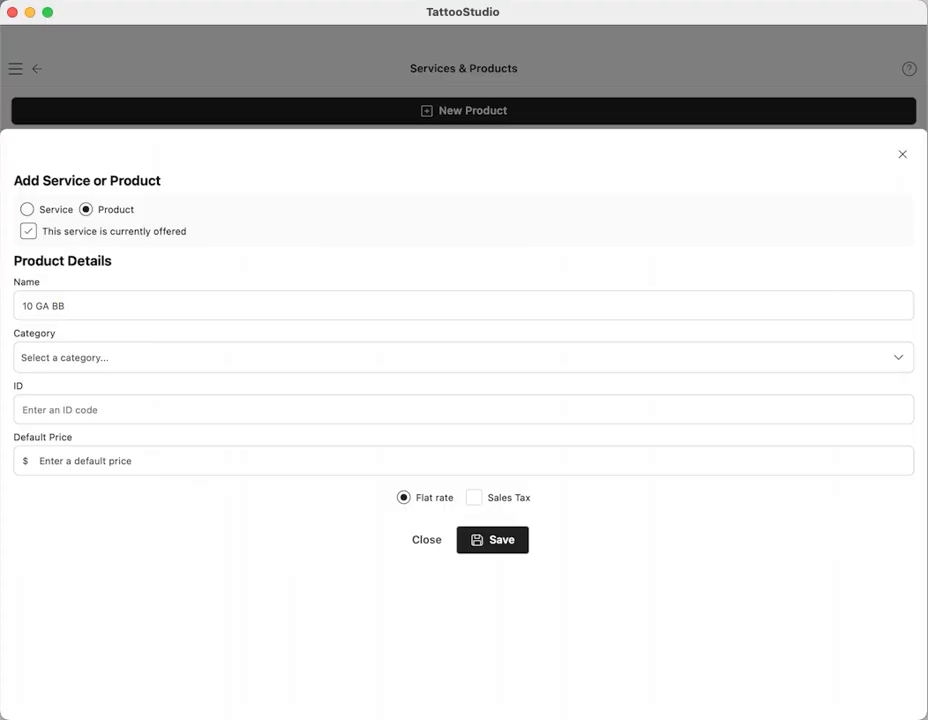
{"action": "left_click", "coordinate": [114, 358]}
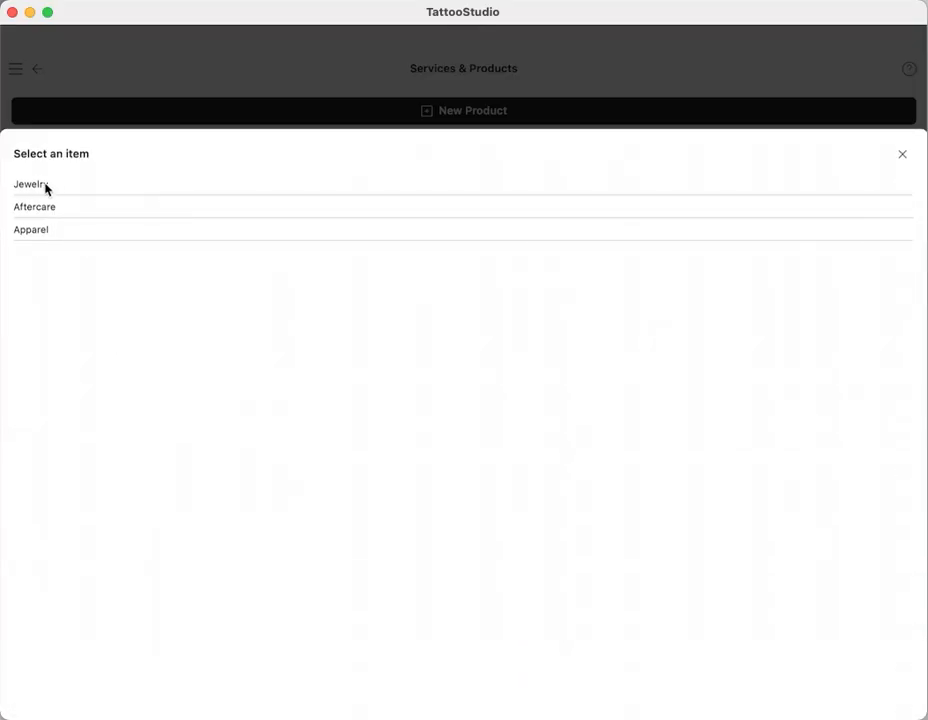
{"action": "left_click", "coordinate": [35, 187]}
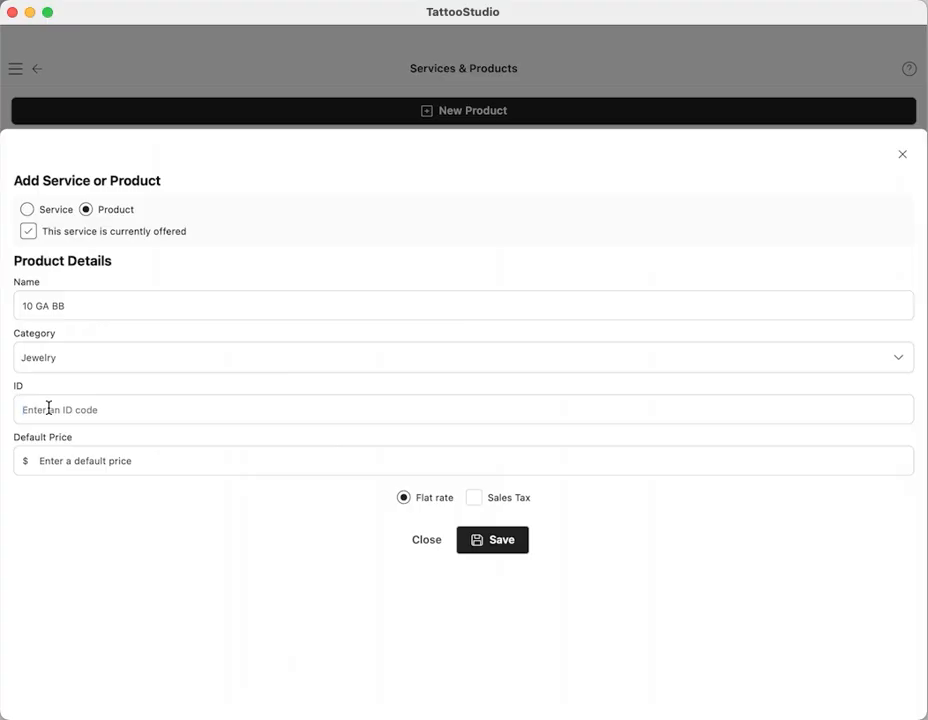
{"action": "type", "text": "10GBB"}
{"action": "left_click", "coordinate": [143, 459]}
{"action": "type", "text": "25"}
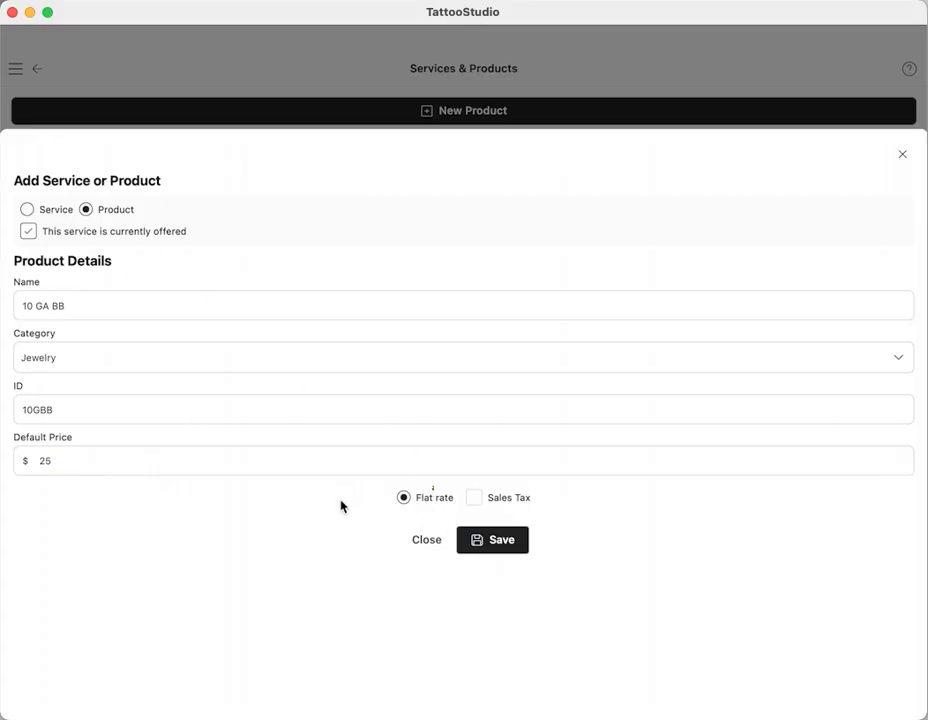
{"action": "left_click", "coordinate": [474, 499]}
{"action": "left_click", "coordinate": [496, 542]}
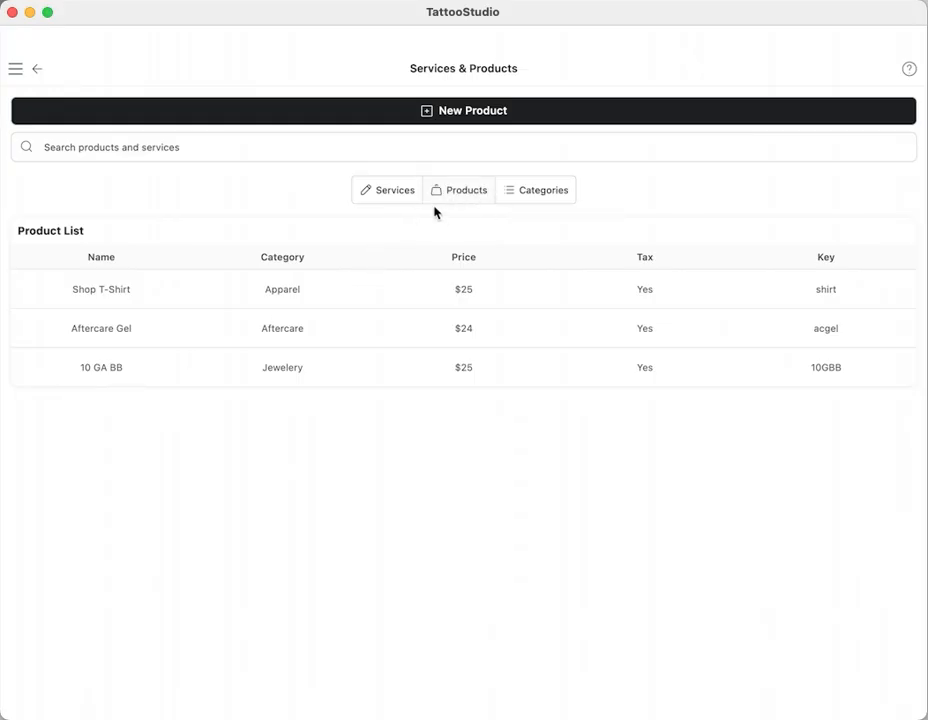
Step: Open the queue and view the actions available for the first queued client, then collapse the entry
{"action": "left_click", "coordinate": [15, 68]}
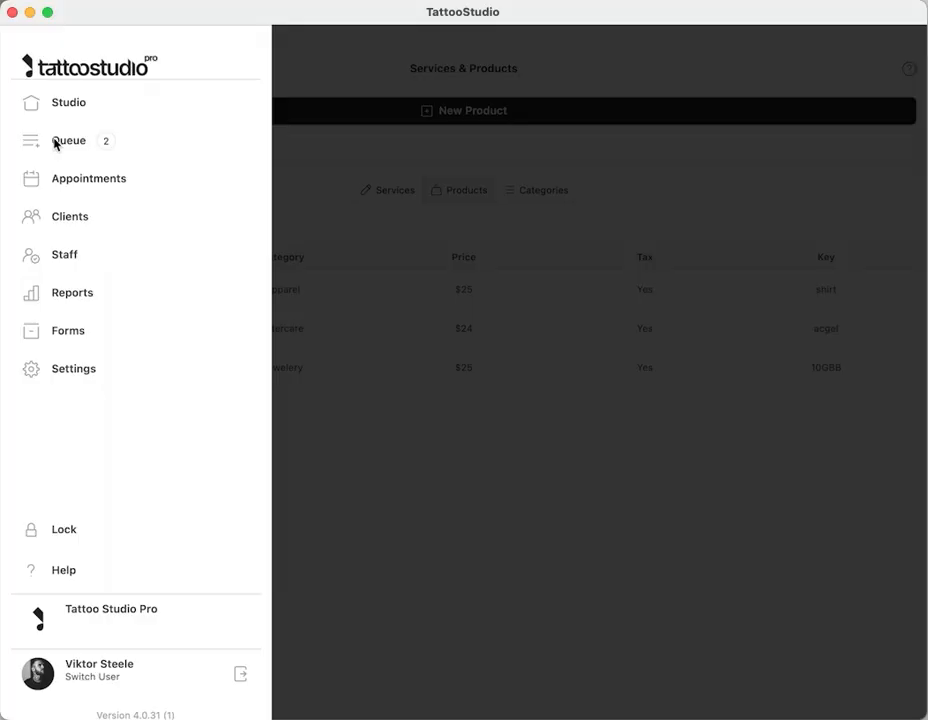
{"action": "left_click", "coordinate": [55, 143]}
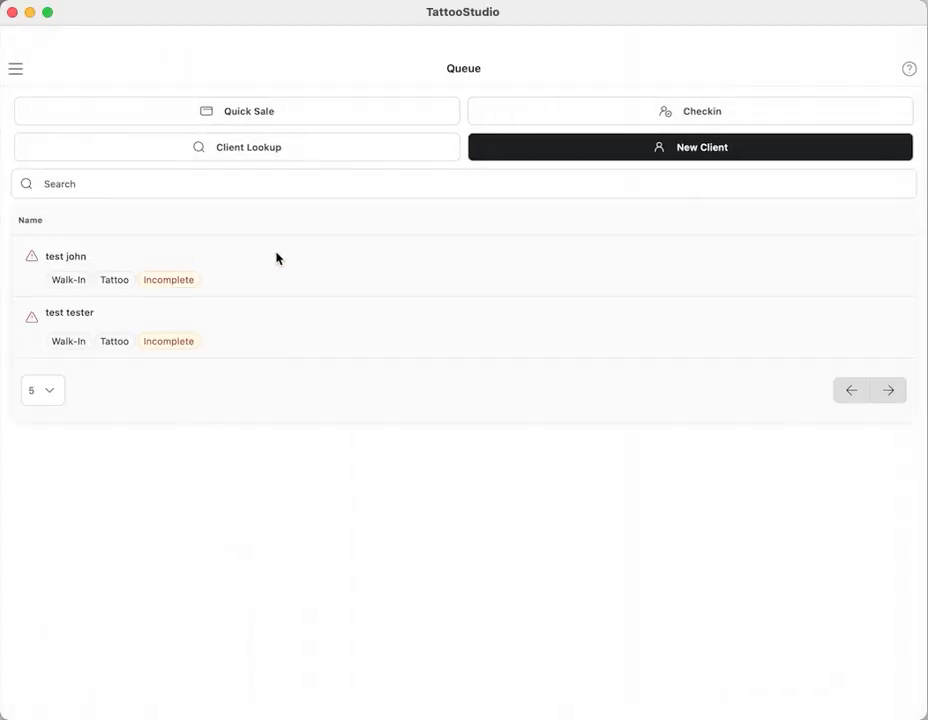
{"action": "left_click", "coordinate": [224, 259]}
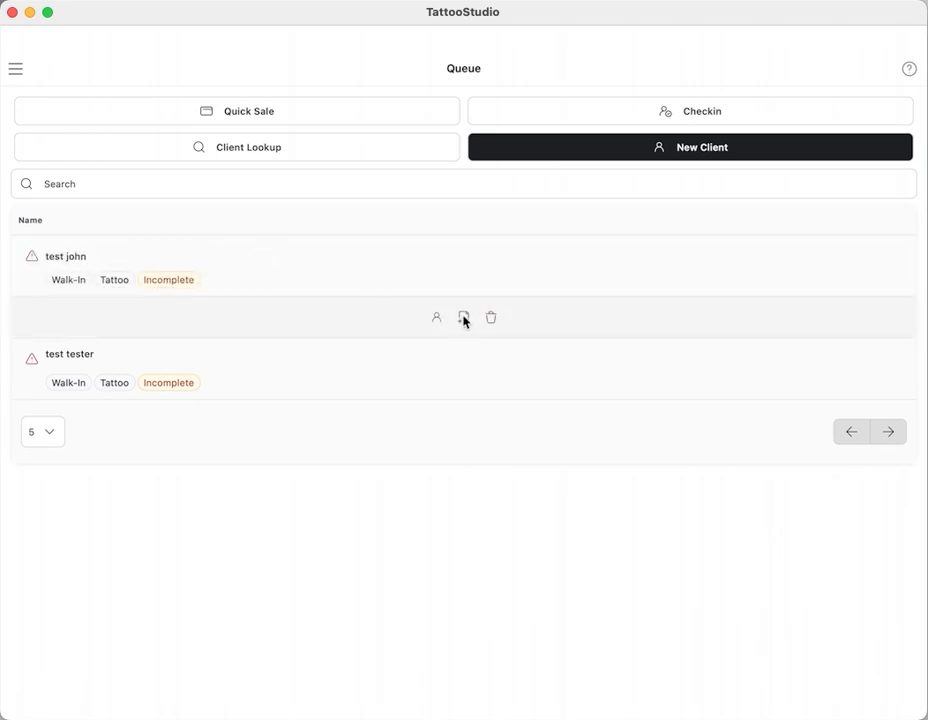
{"action": "left_click", "coordinate": [300, 252]}
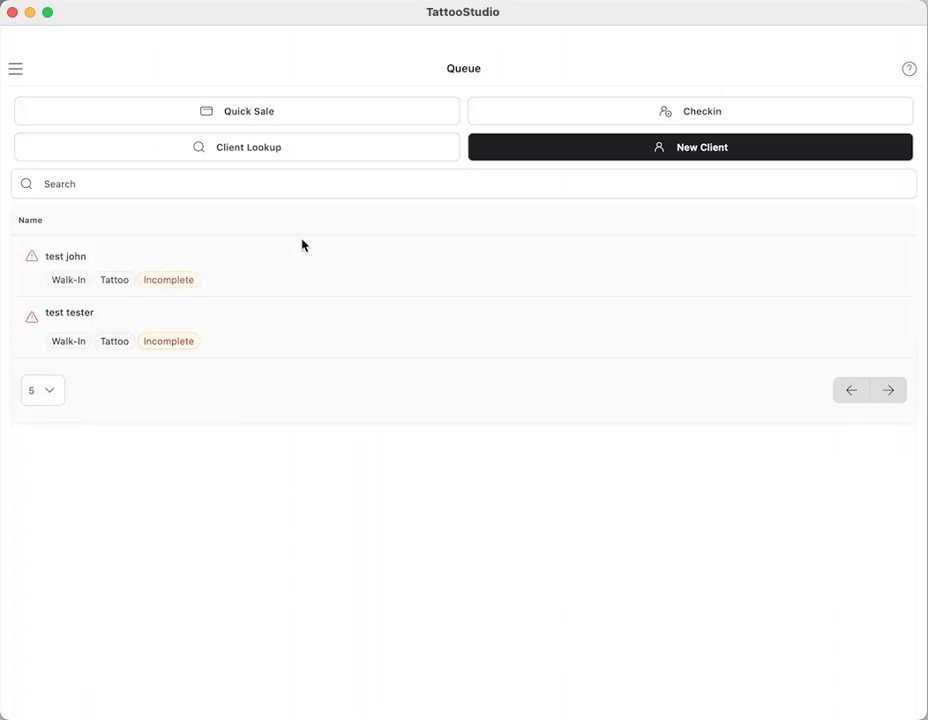
Step: Start a quick sale and assign it to the seventh client listed for the search "test"
{"action": "left_click", "coordinate": [272, 117]}
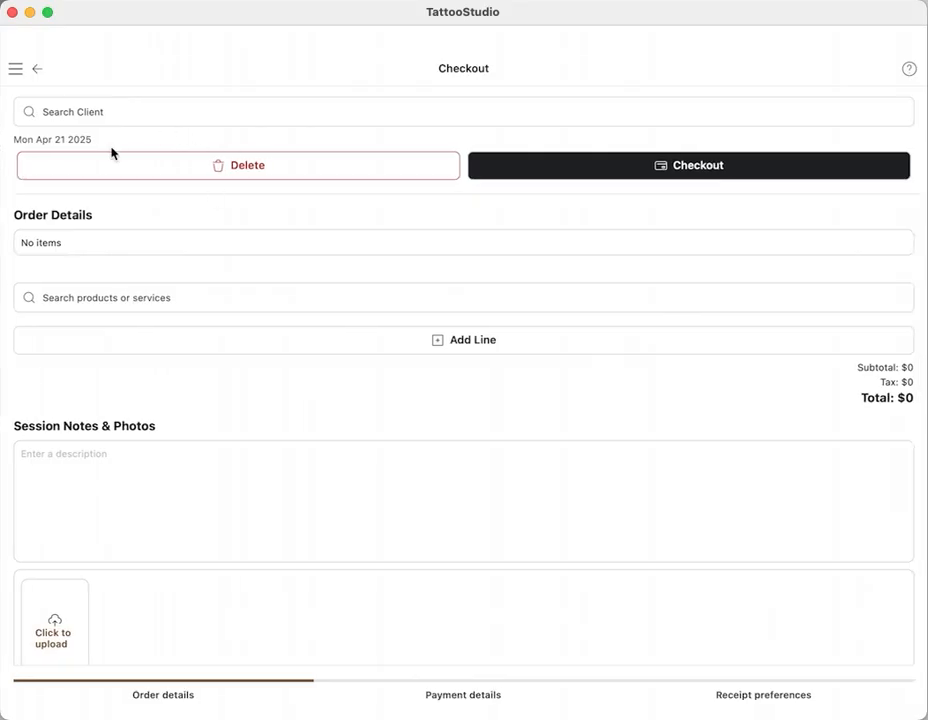
{"action": "left_click", "coordinate": [94, 111]}
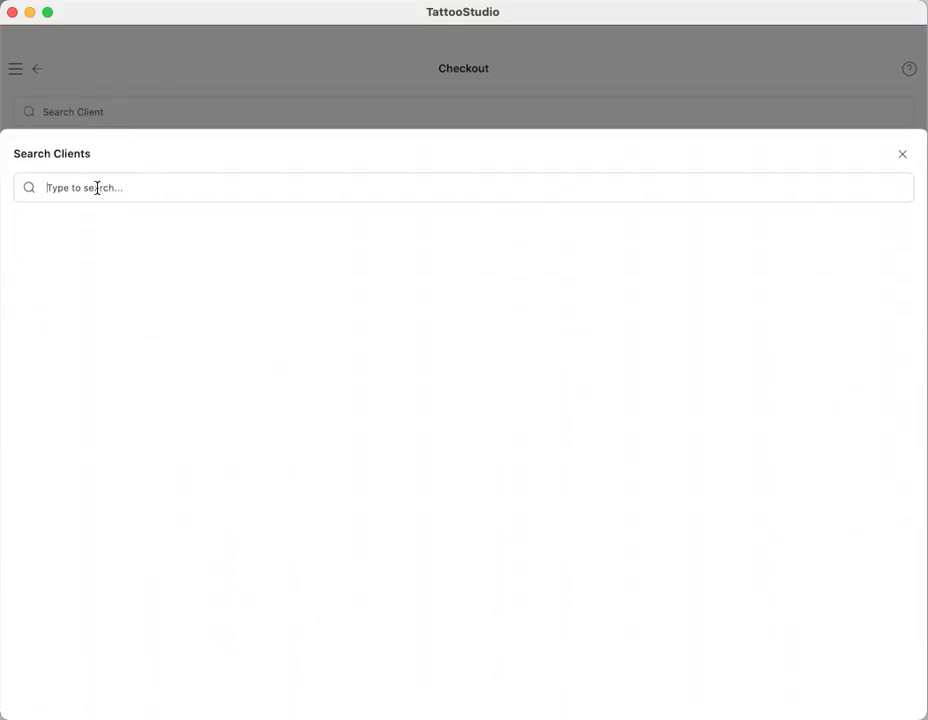
{"action": "type", "text": "test"}
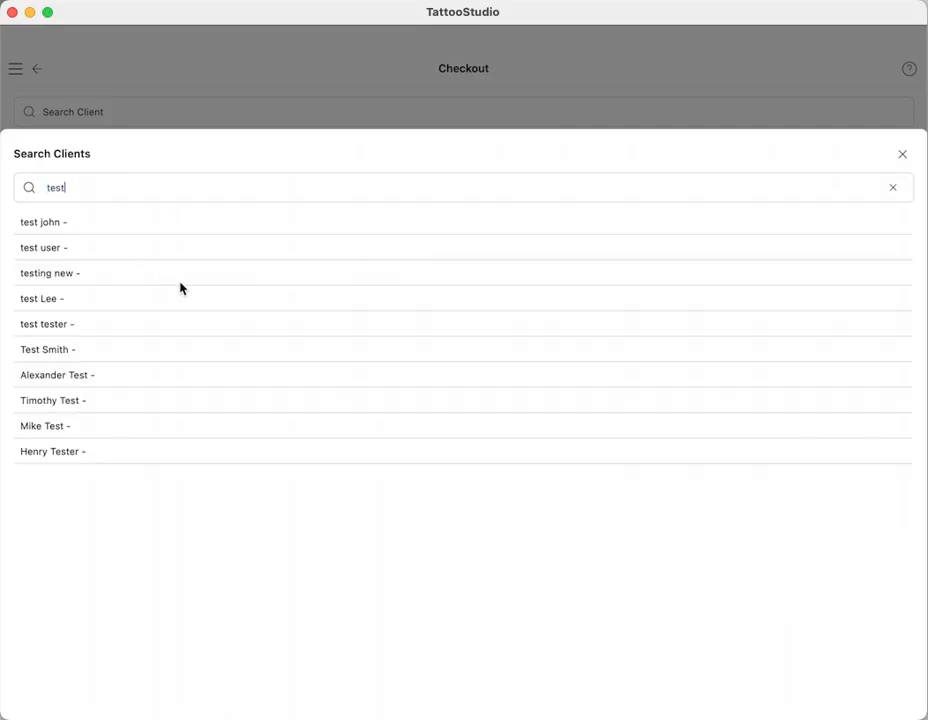
{"action": "left_click", "coordinate": [157, 378]}
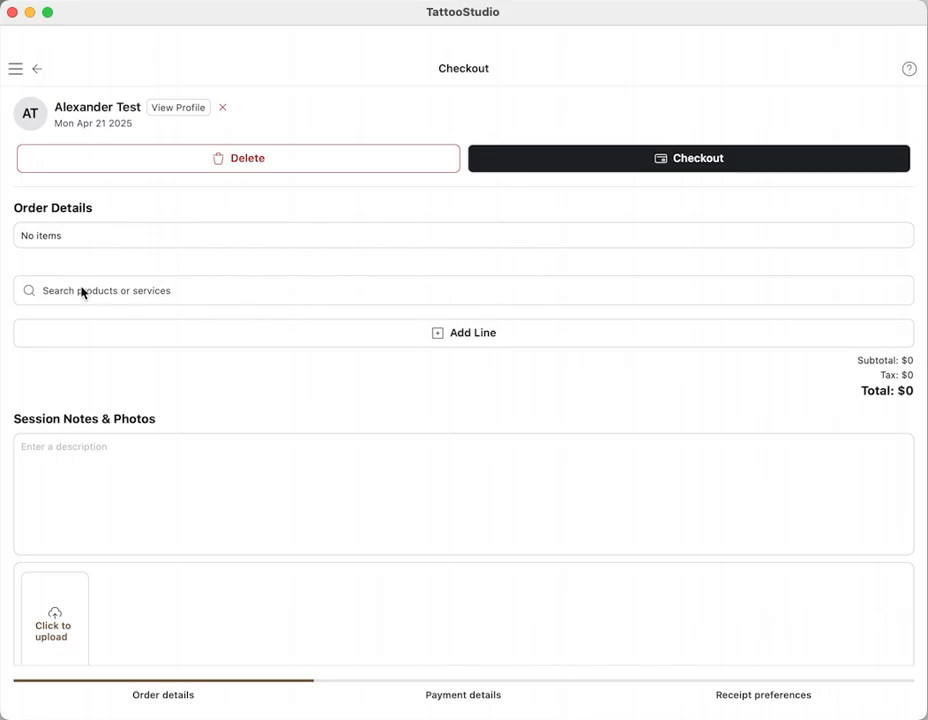
Step: Add 10 GA BB and Shop T-Shirt as two lines of the order
{"action": "left_click", "coordinate": [126, 292]}
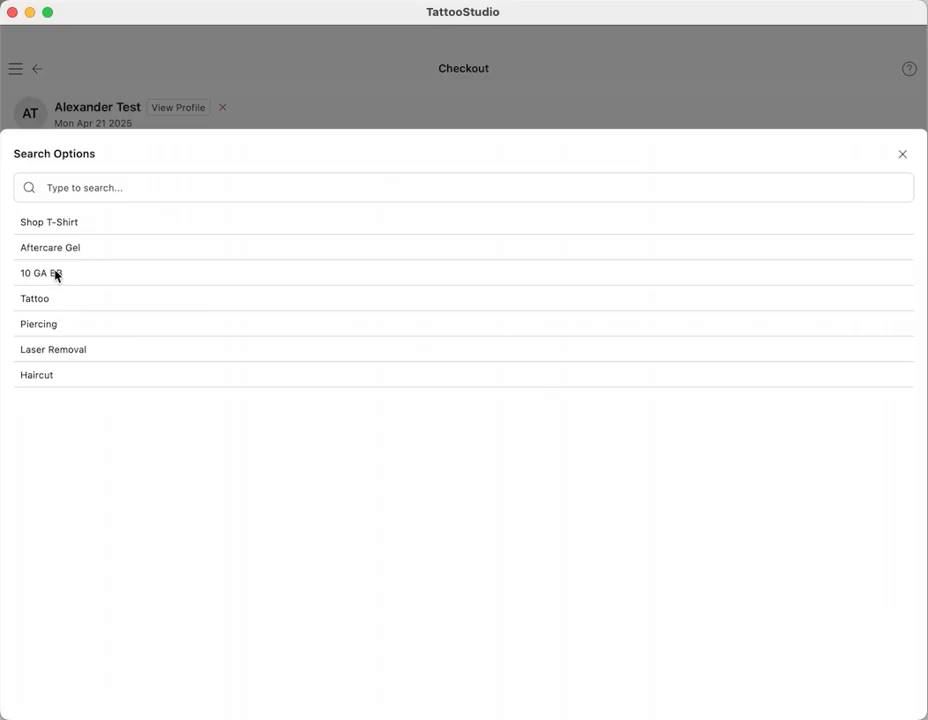
{"action": "left_click", "coordinate": [57, 273]}
{"action": "left_click", "coordinate": [400, 334]}
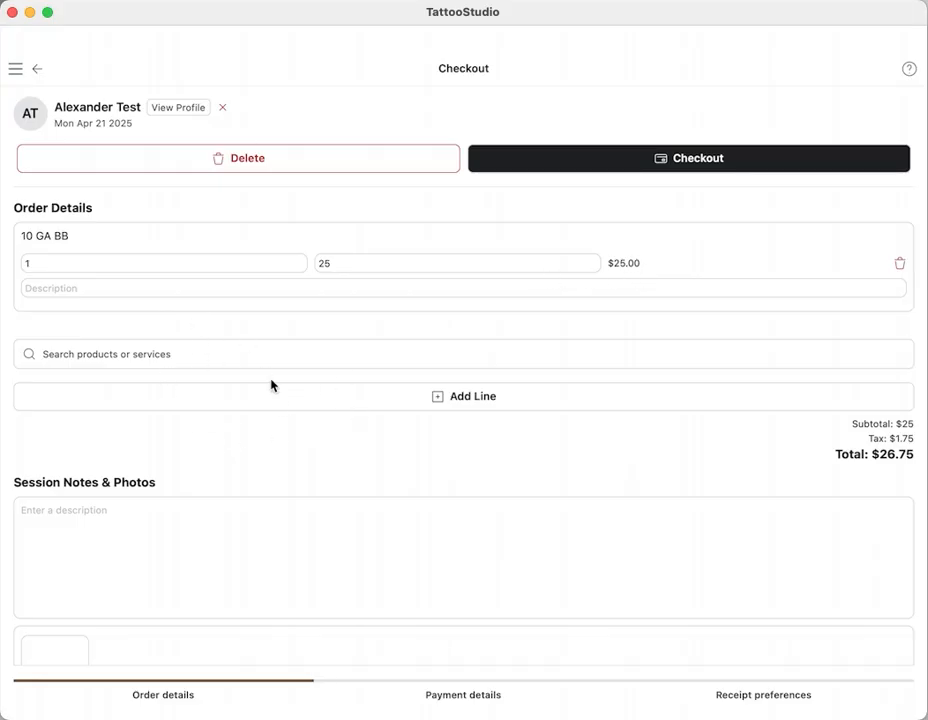
{"action": "left_click", "coordinate": [145, 354]}
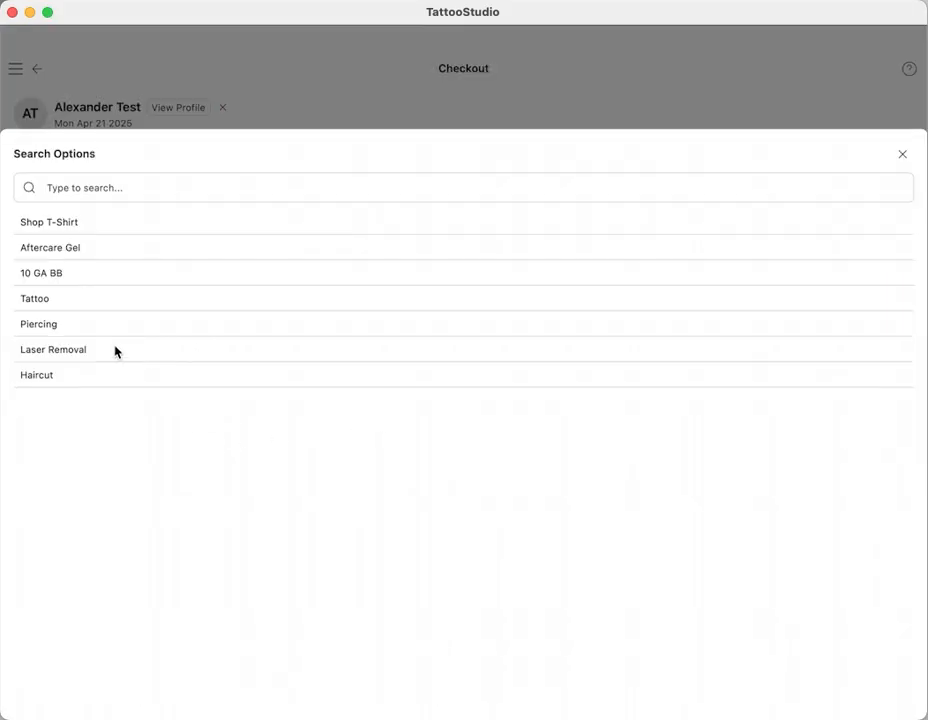
{"action": "left_click", "coordinate": [71, 224]}
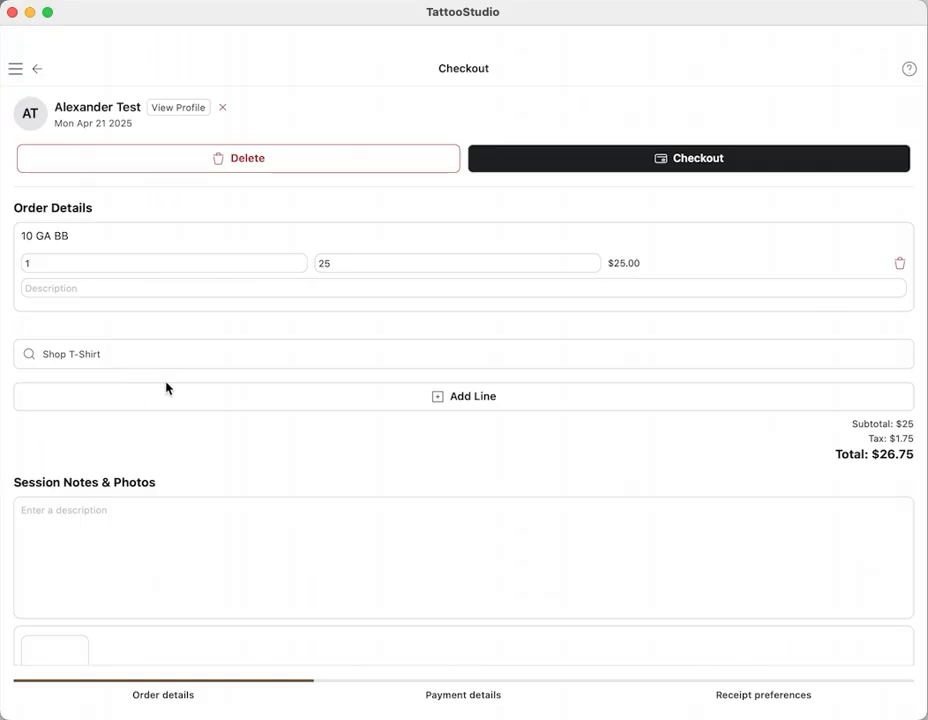
{"action": "left_click", "coordinate": [325, 398]}
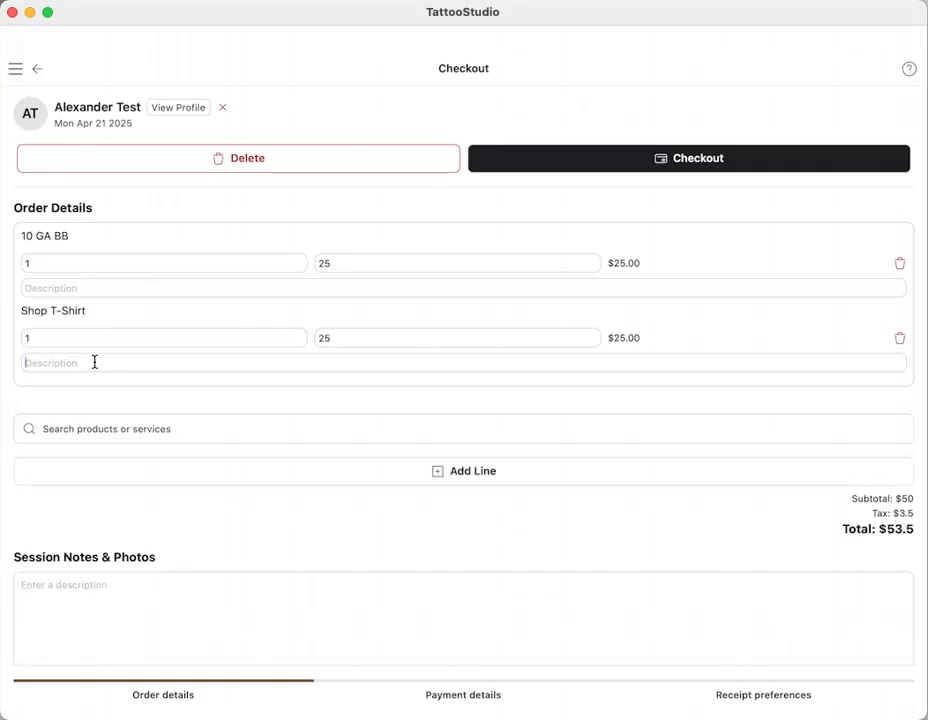
Step: Enter "S" as the Shop T-Shirt line's description and proceed to the order's payment details
{"action": "type", "text": "Na"}
{"action": "key", "text": "BackSpace"}
{"action": "key", "text": "BackSpace"}
{"action": "type", "text": "S"}
{"action": "left_click", "coordinate": [675, 159]}
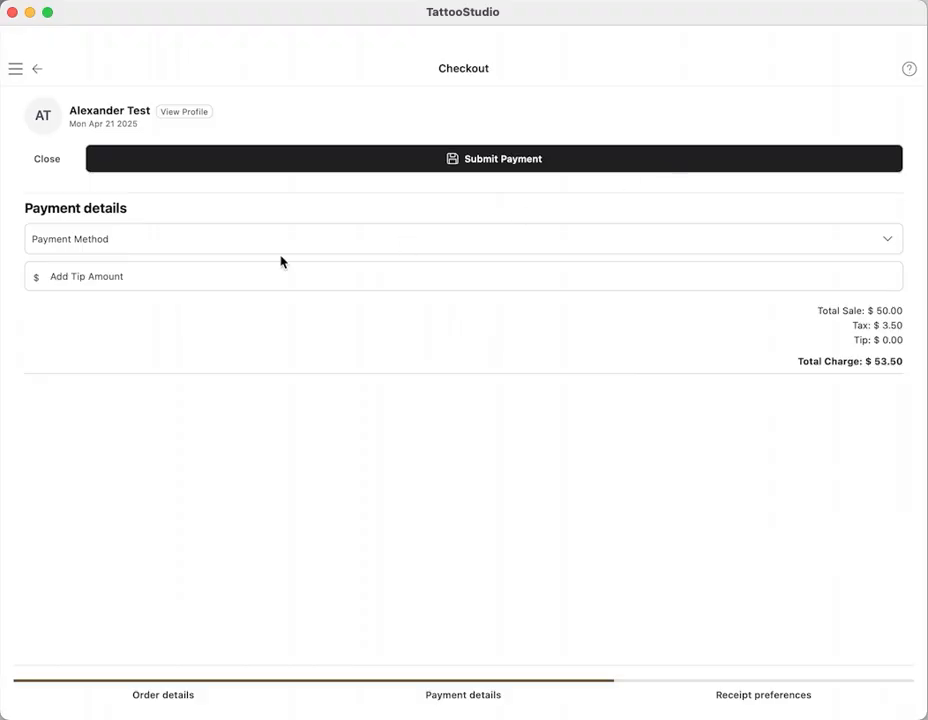
Step: Set the payment method to cash, submit the payment, and finish the checkout from the receipt preferences
{"action": "left_click", "coordinate": [125, 241]}
{"action": "left_click", "coordinate": [48, 188]}
{"action": "left_click", "coordinate": [509, 164]}
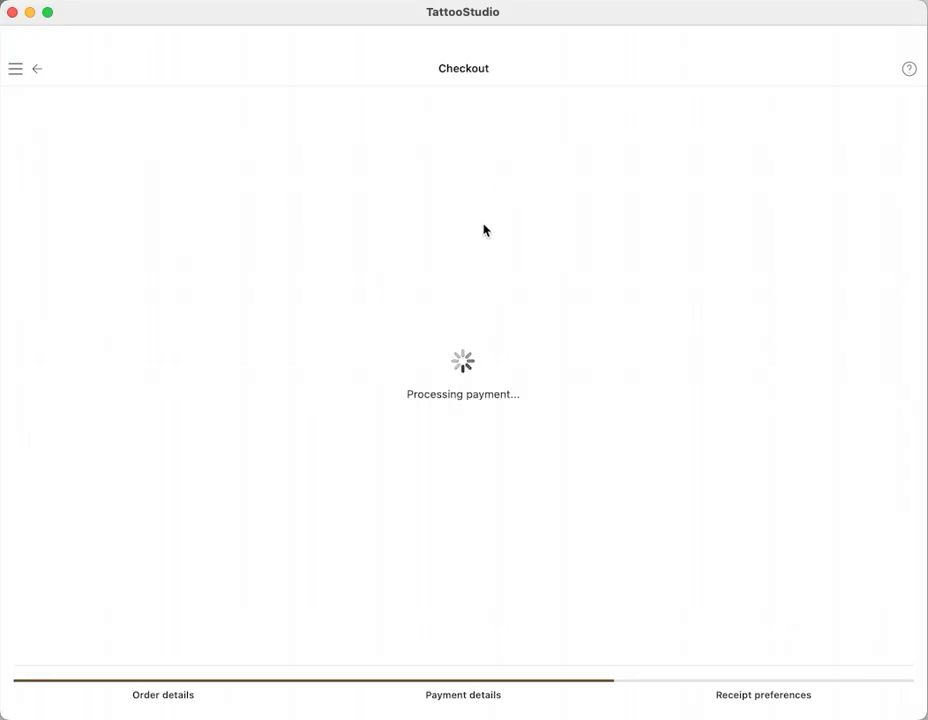
{"action": "left_click", "coordinate": [886, 114]}
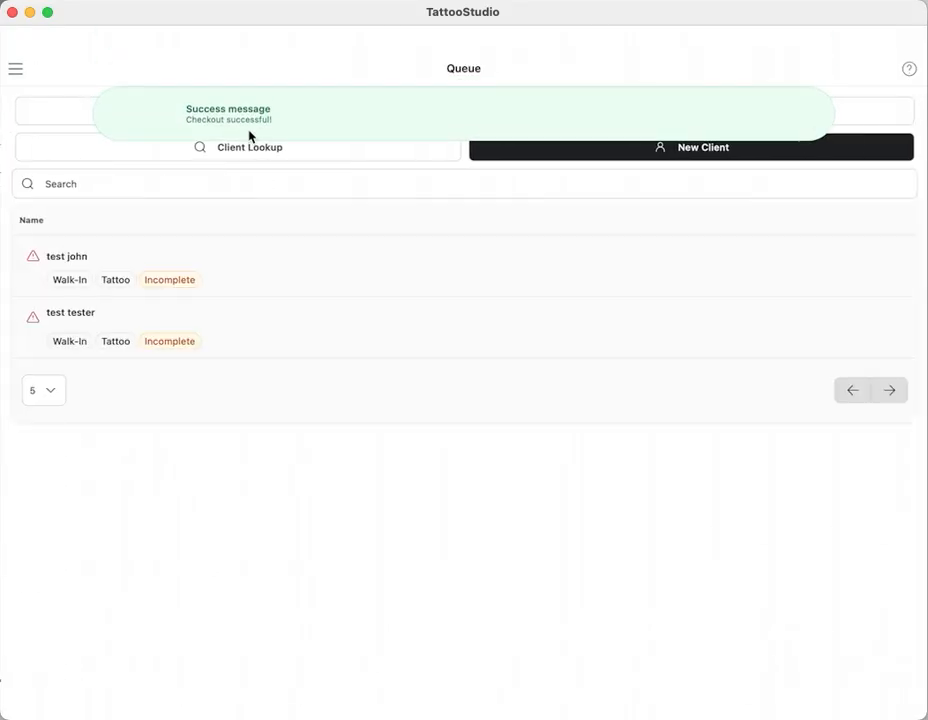
Step: In the studio preferences, switch the currency symbol placement to Right and back to Left
{"action": "left_click", "coordinate": [17, 70]}
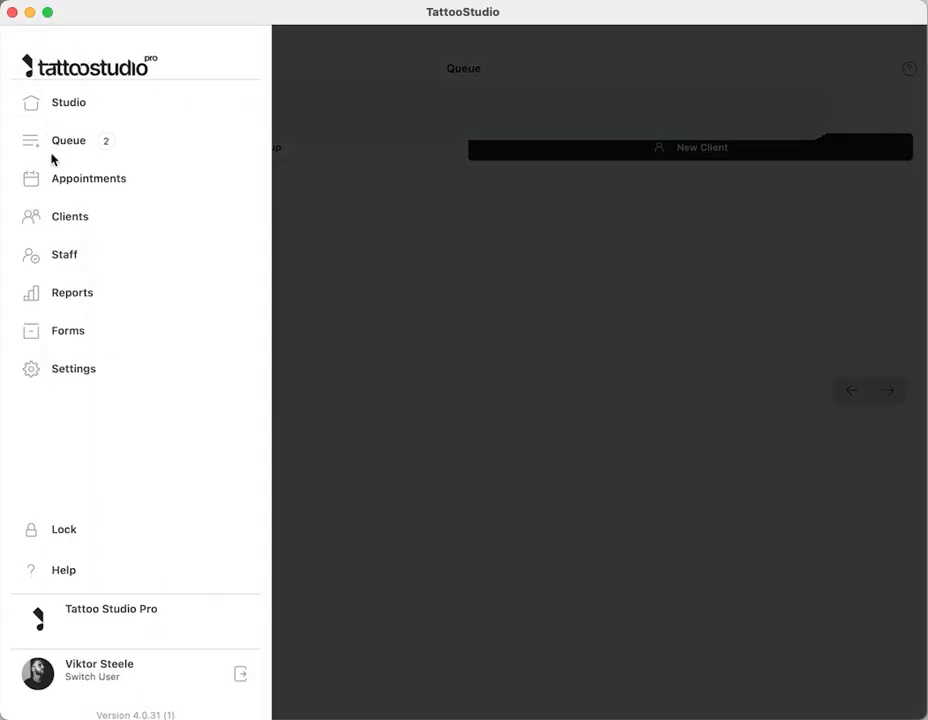
{"action": "left_click", "coordinate": [60, 370]}
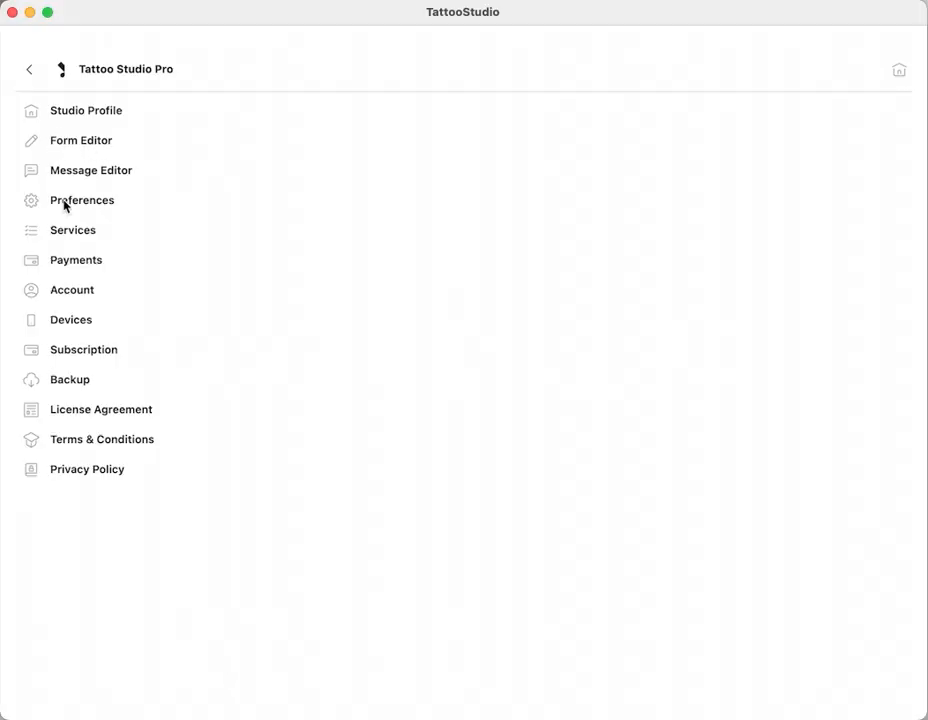
{"action": "left_click", "coordinate": [58, 204]}
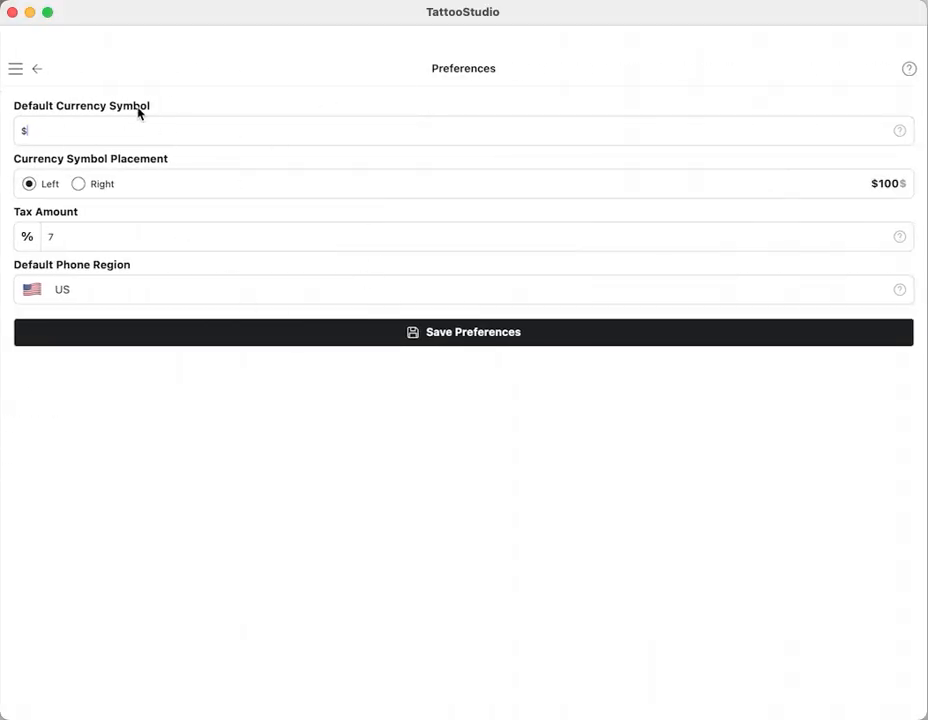
{"action": "left_click", "coordinate": [40, 129]}
{"action": "left_click", "coordinate": [80, 187]}
{"action": "left_click", "coordinate": [28, 185]}
Step: Select the tax amount for editing and save the studio preferences
{"action": "double_click", "coordinate": [55, 237]}
{"action": "left_click", "coordinate": [75, 237]}
{"action": "left_click", "coordinate": [366, 328]}
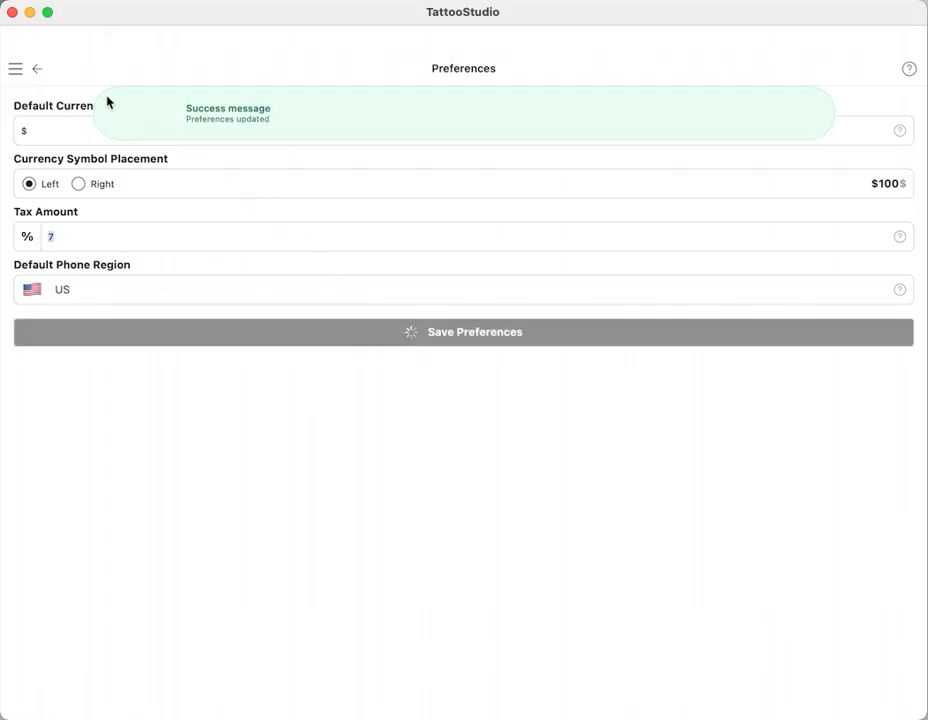
Step: Examine today's sales and transactions in the financial reports and return to the studio's home page
{"action": "left_click", "coordinate": [15, 69]}
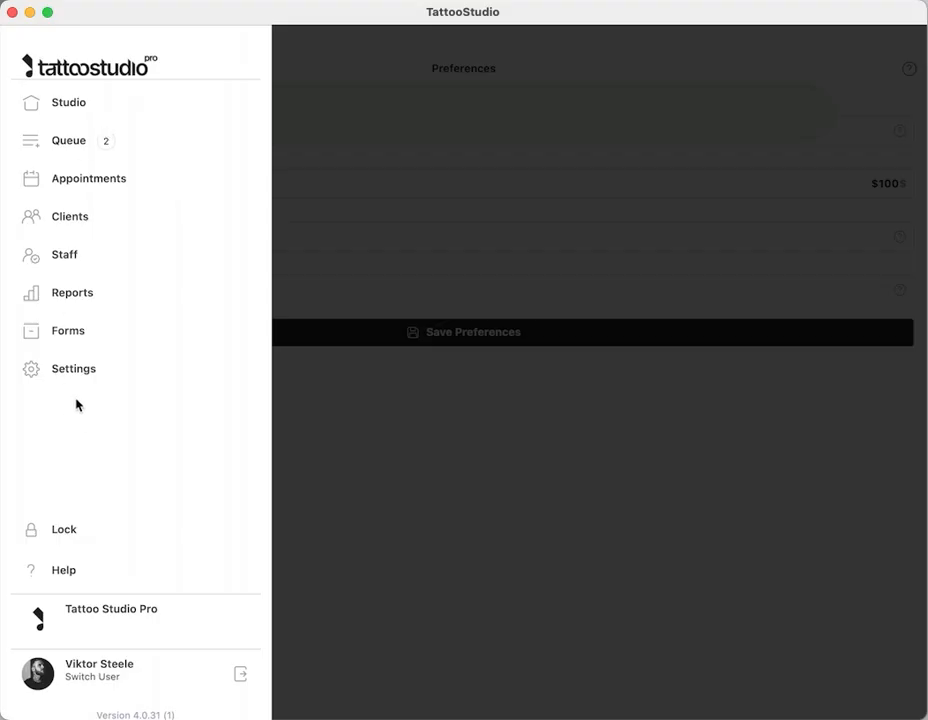
{"action": "left_click", "coordinate": [70, 292]}
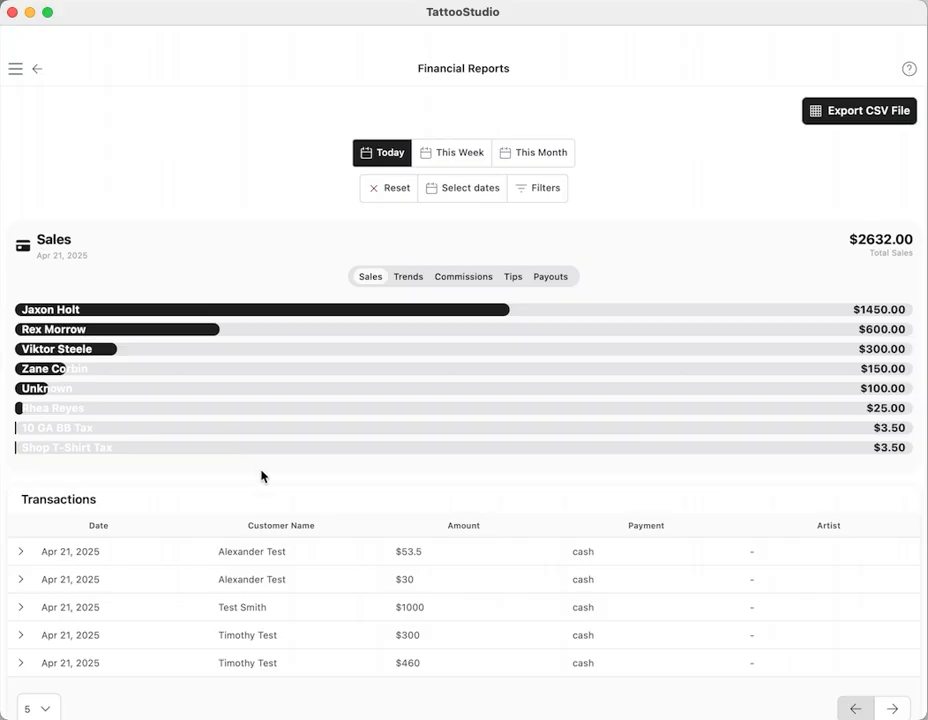
{"action": "scroll", "coordinate": [263, 476], "scroll_direction": "down", "scroll_amount": 2}
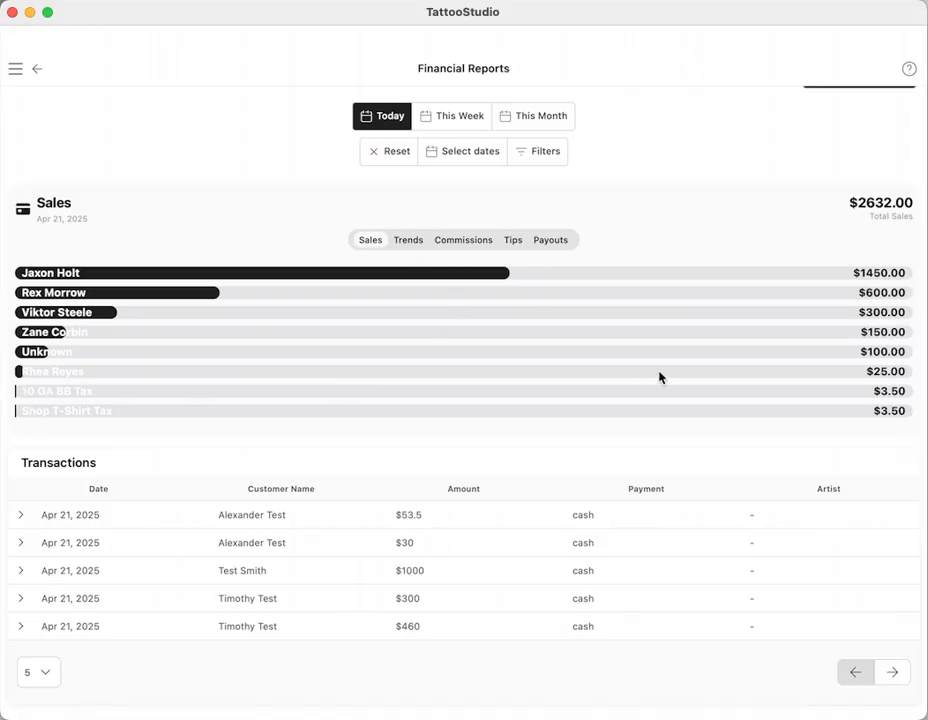
{"action": "scroll", "coordinate": [862, 420], "scroll_direction": "up", "scroll_amount": 3}
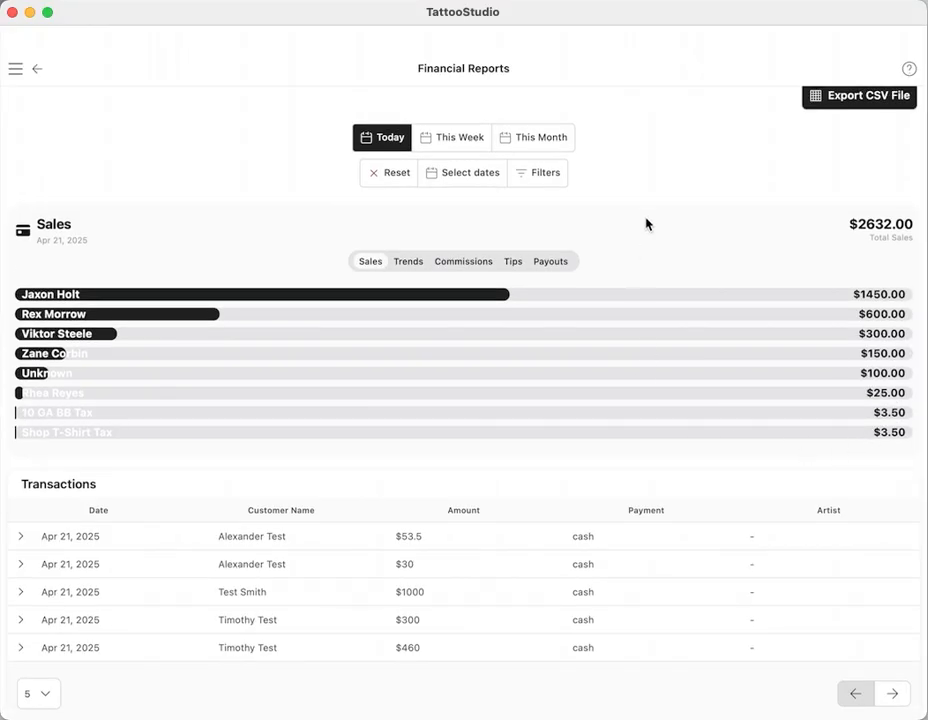
{"action": "left_click", "coordinate": [15, 68]}
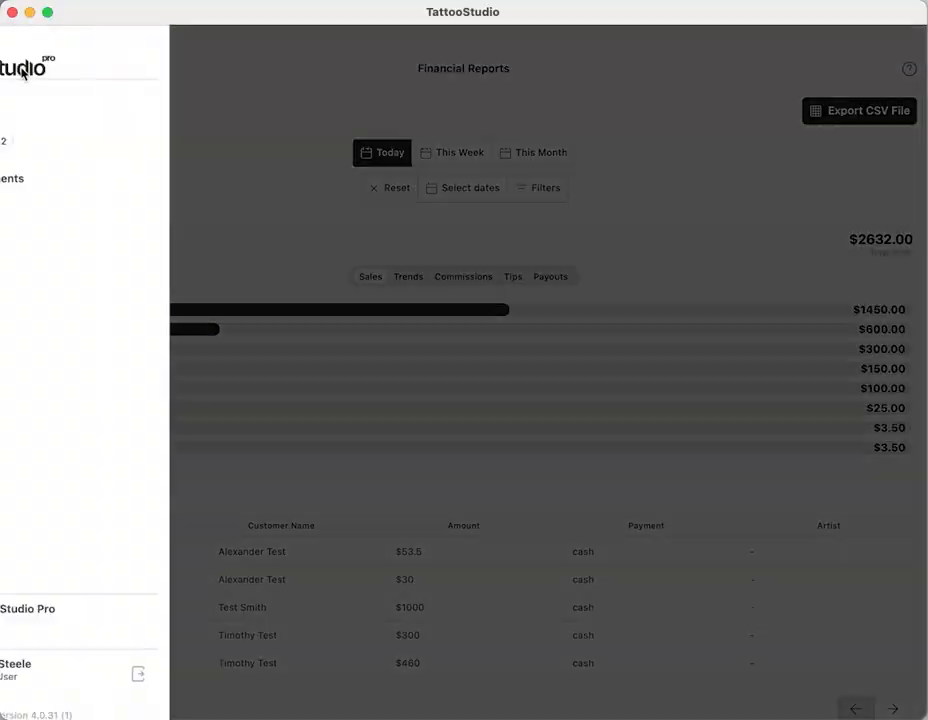
{"action": "left_click", "coordinate": [66, 104]}
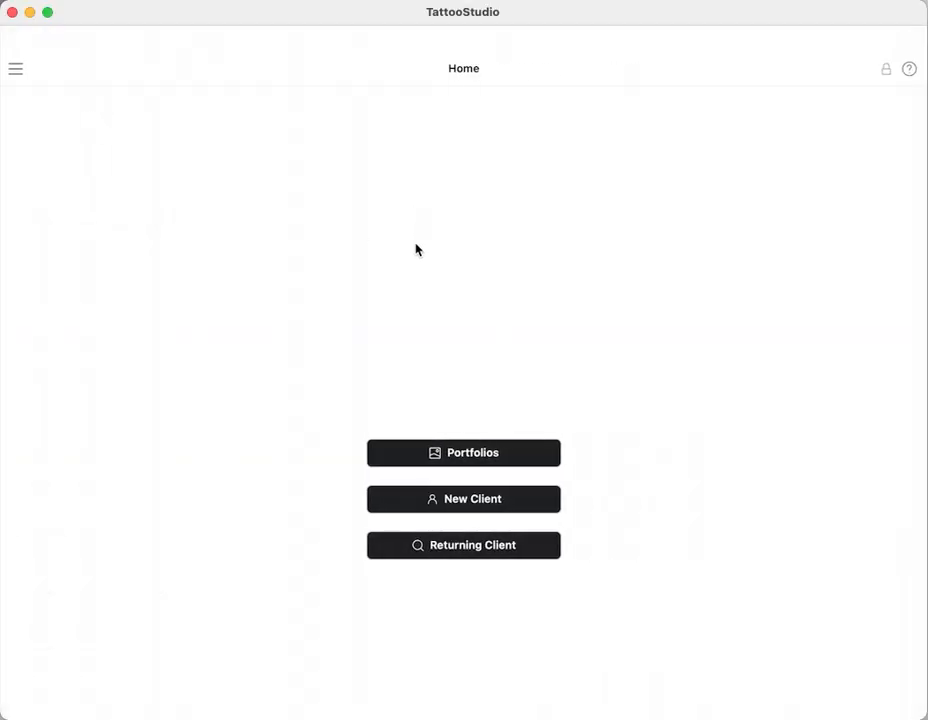